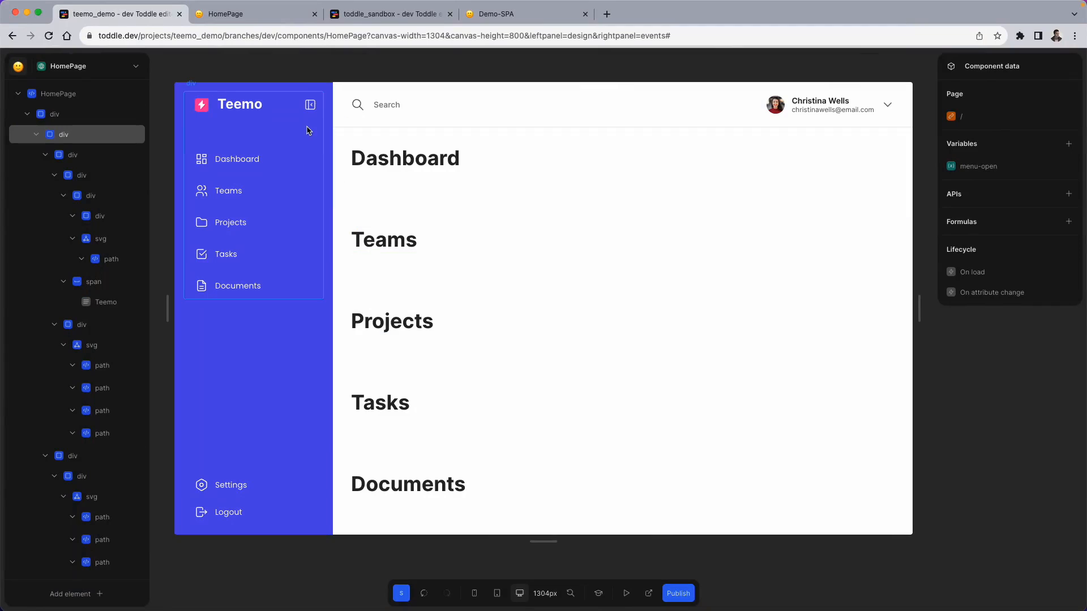
Add a click event to the sidebar's collapse icon div with an action that sets the menu-open variable
click(312, 120)
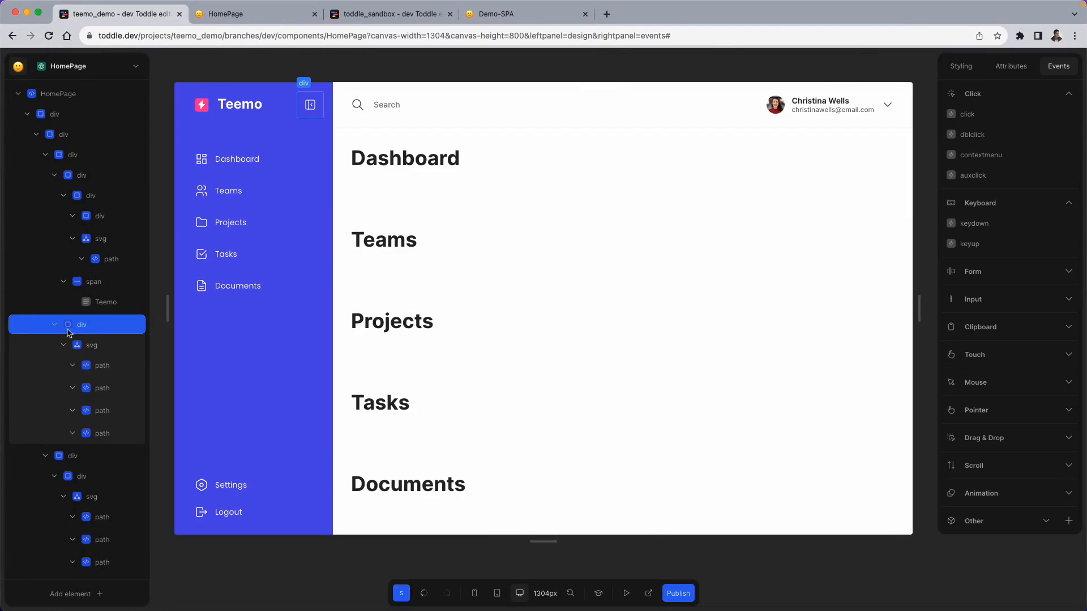
click(964, 68)
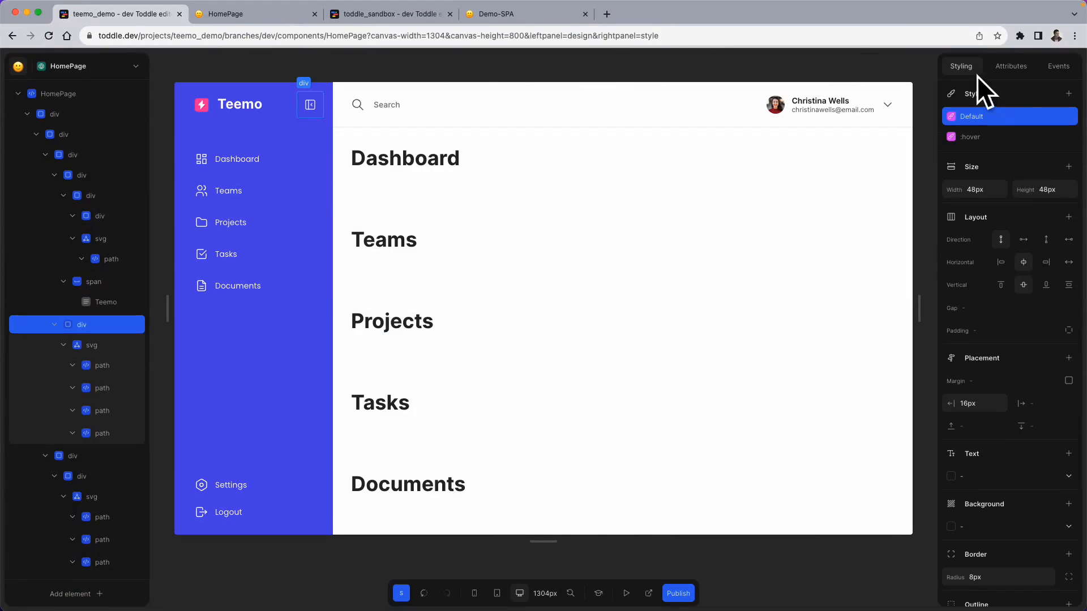
click(1007, 70)
click(1058, 69)
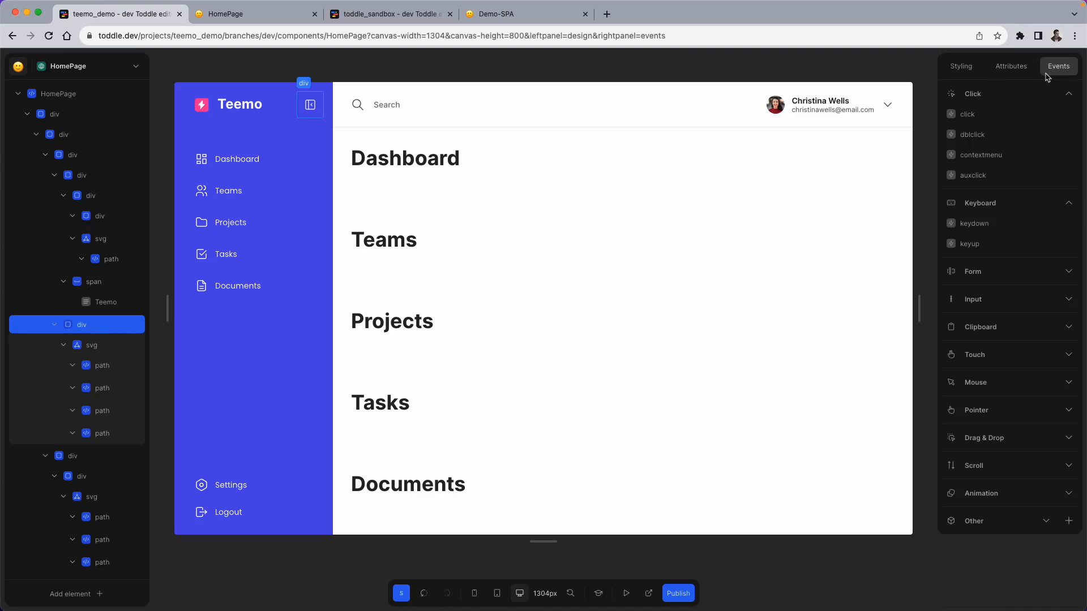
click(968, 114)
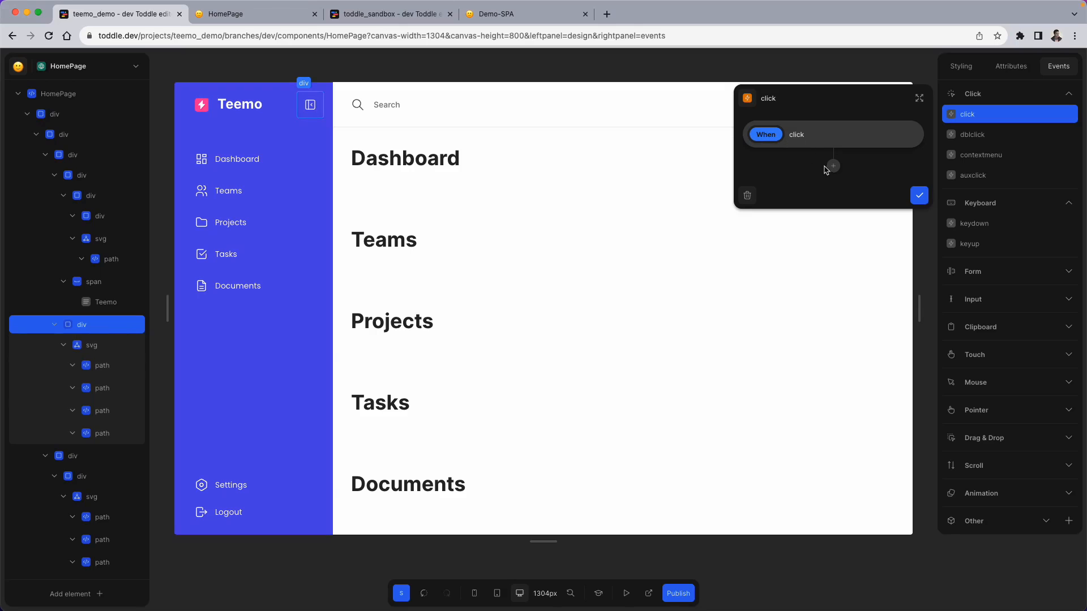
click(833, 166)
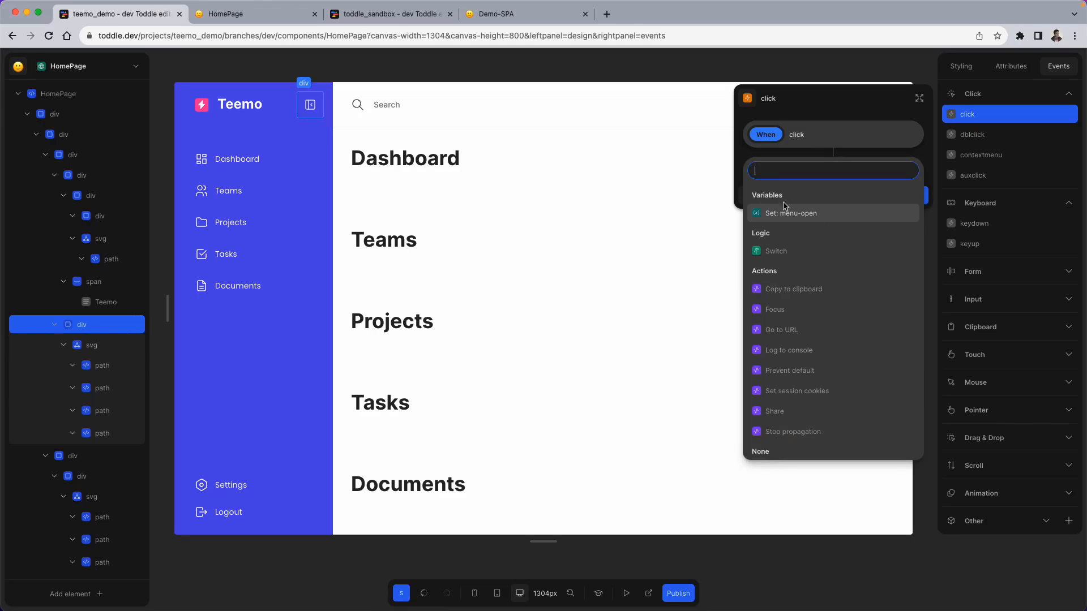
click(795, 219)
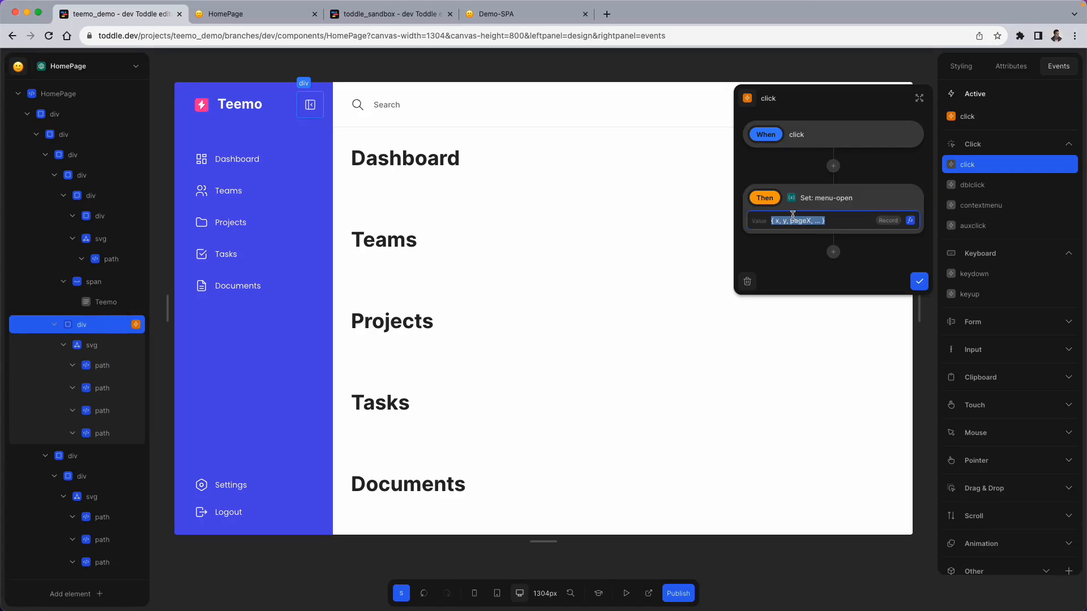
Open the formula for the menu-open action's value and replace its Event node with the Not formula
click(910, 221)
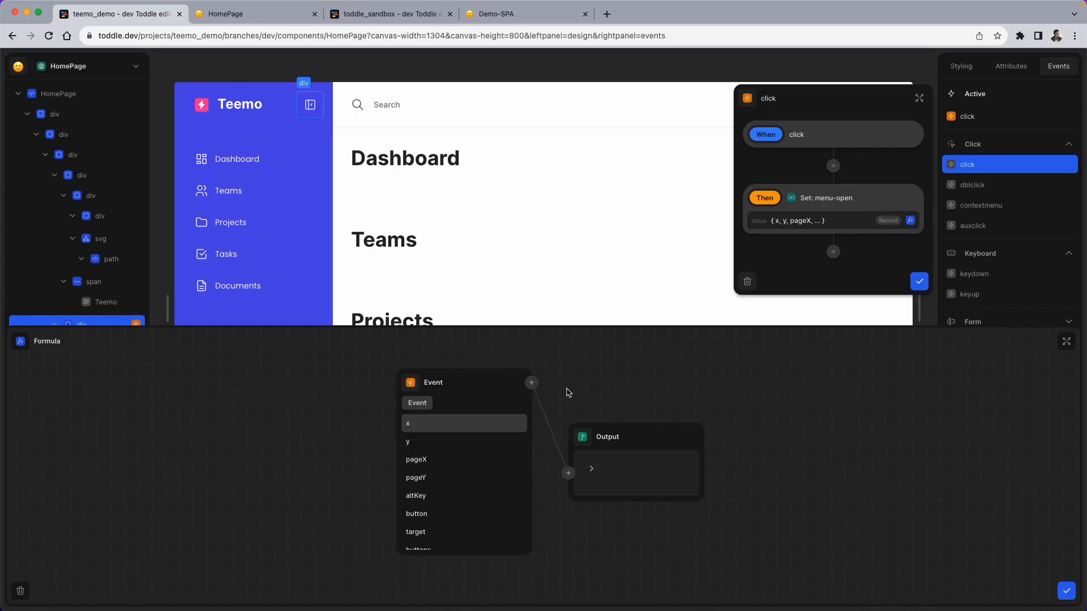
click(412, 383)
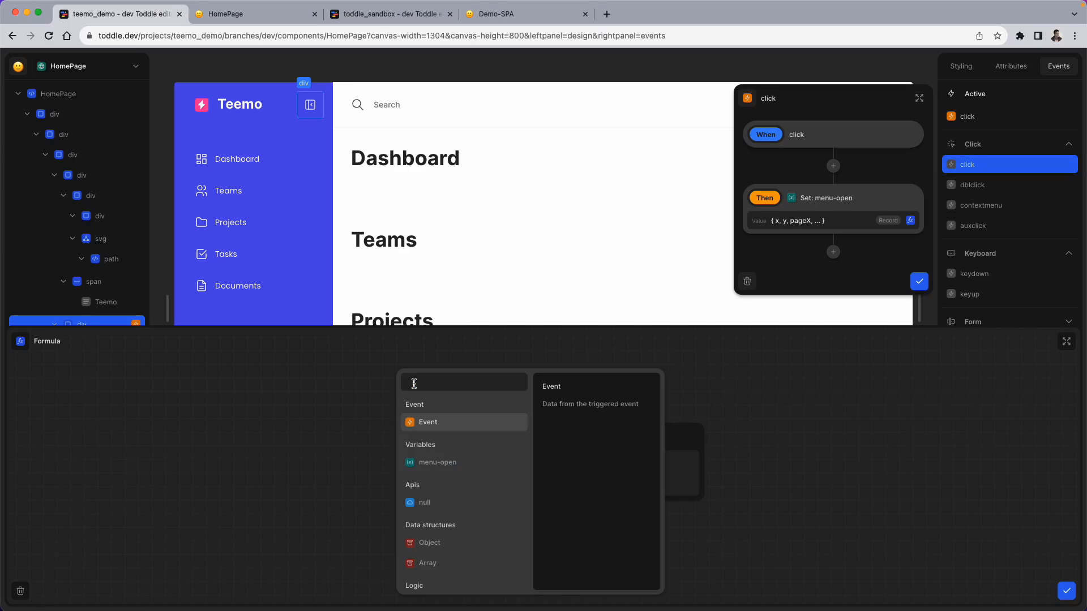
scroll(449, 452, down, 10)
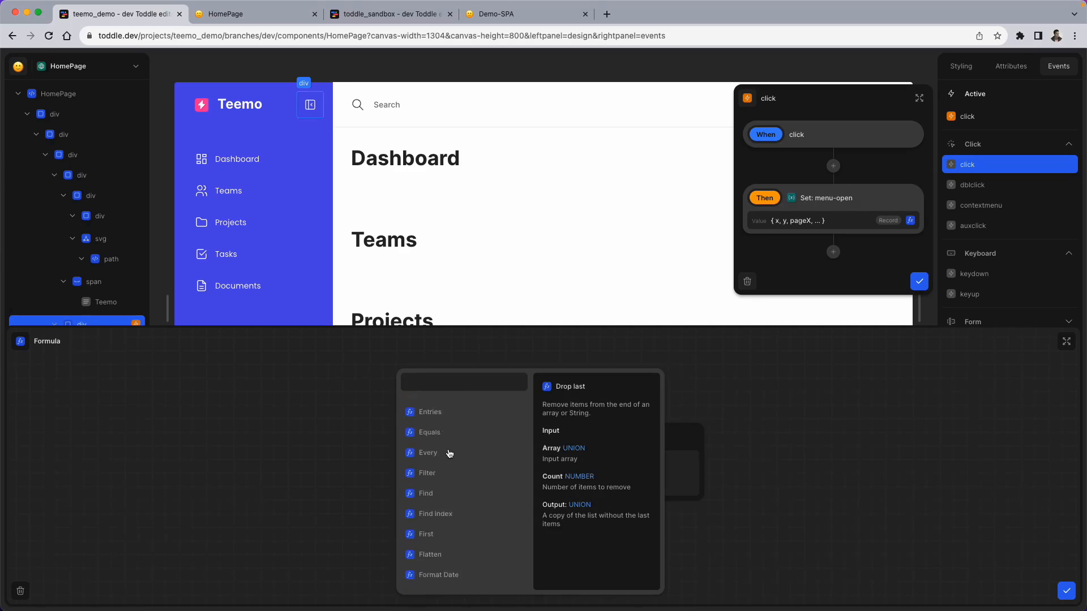
scroll(449, 453, up, 10)
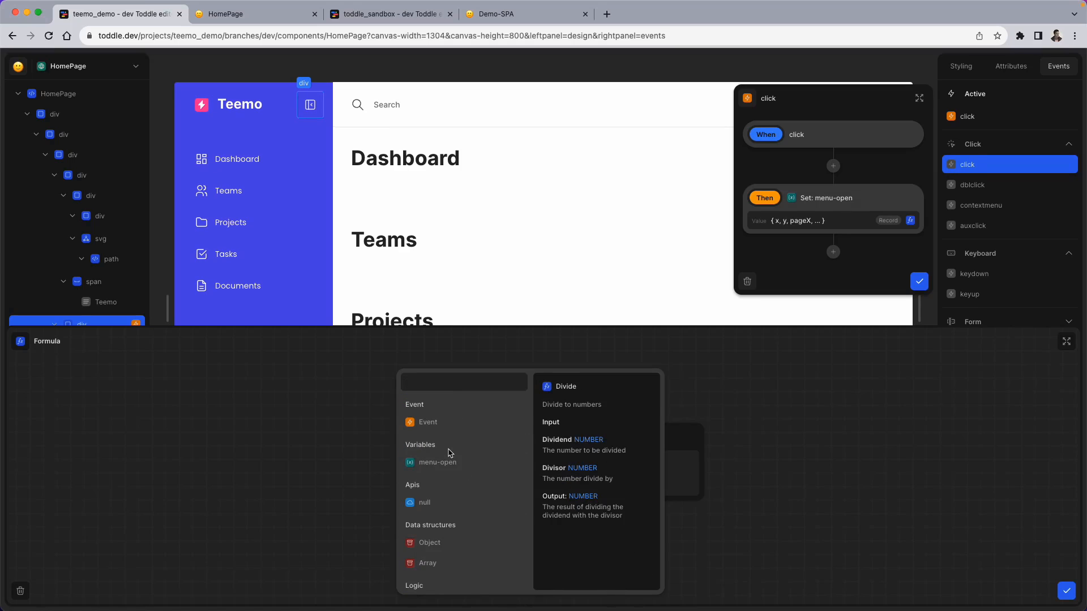
text(not)
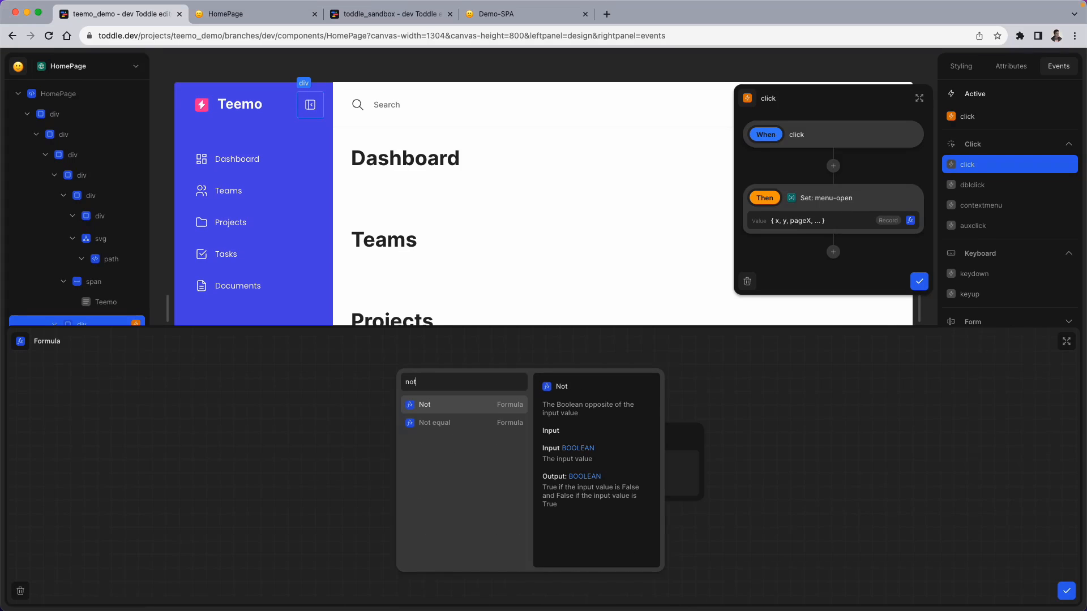
click(443, 407)
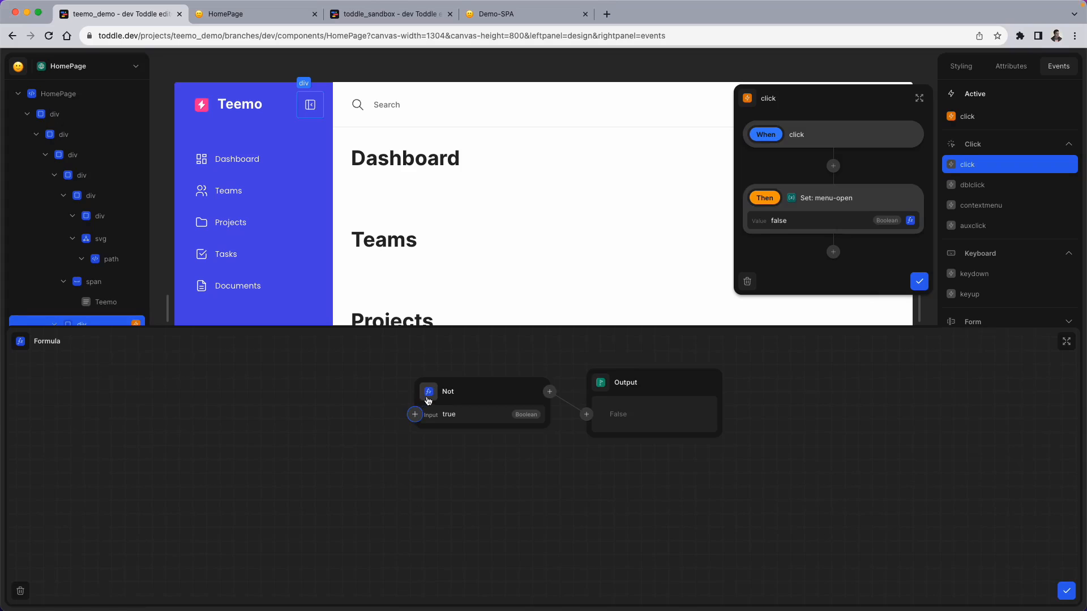
click(428, 394)
text(not)
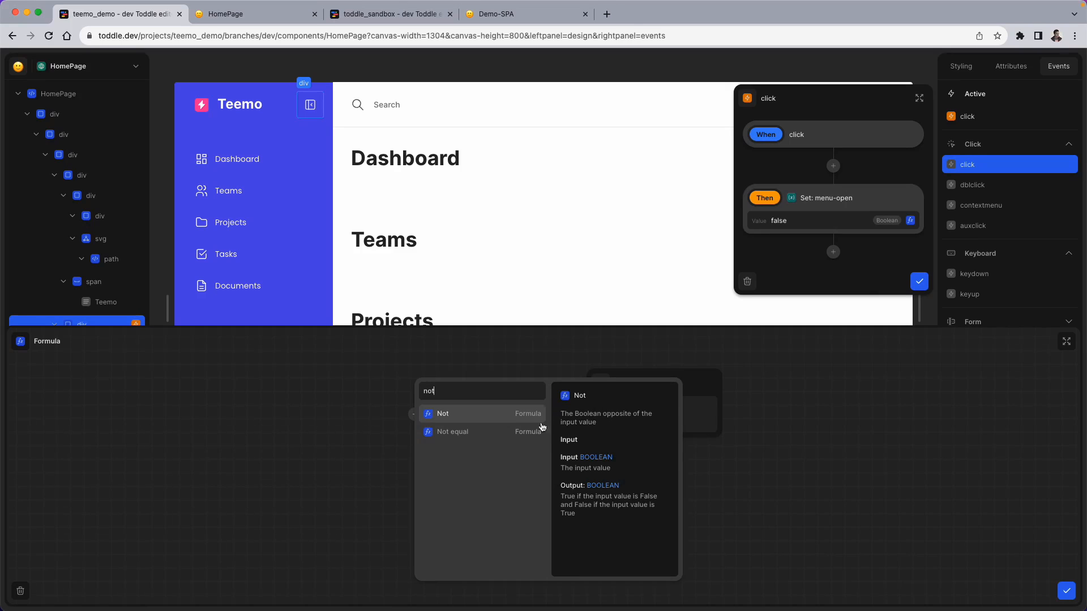
click(502, 420)
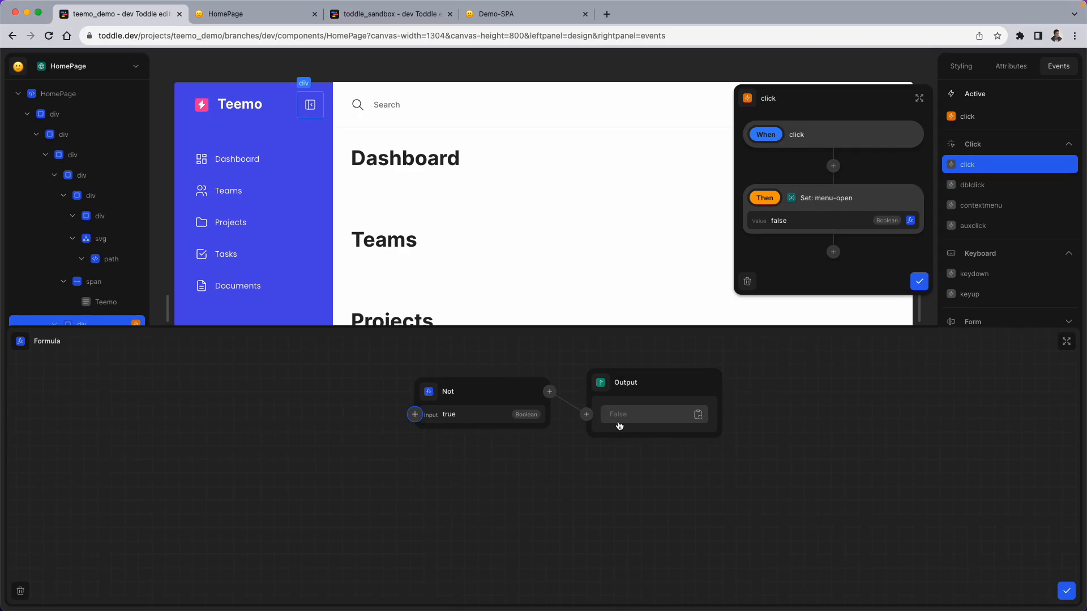
Feed the menu-open variable into the Not formula's input, then save the formula and the click workflow
click(414, 415)
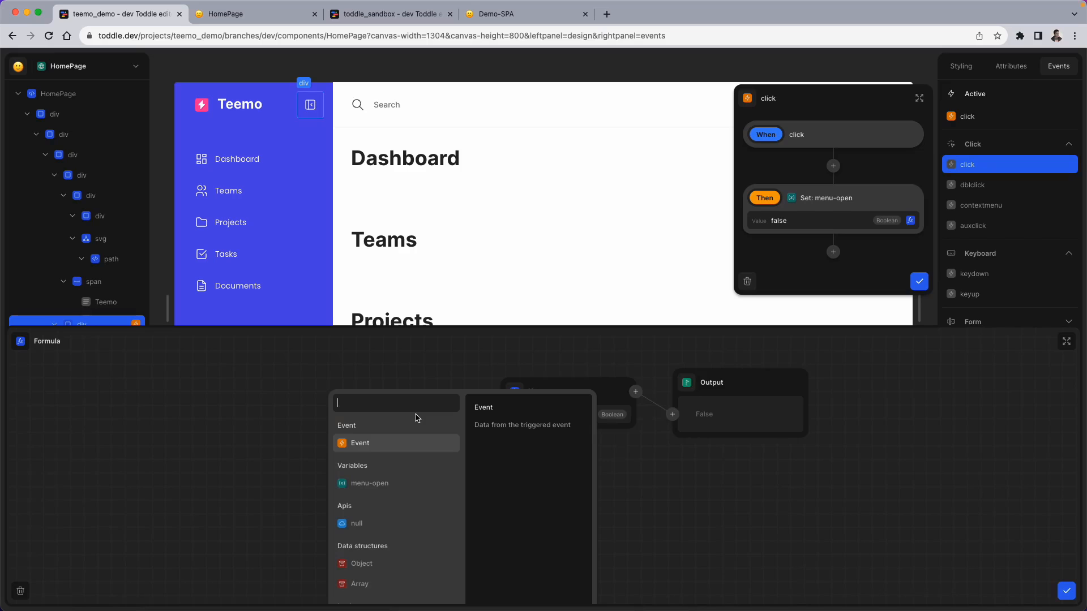
scroll(387, 456, down, 1)
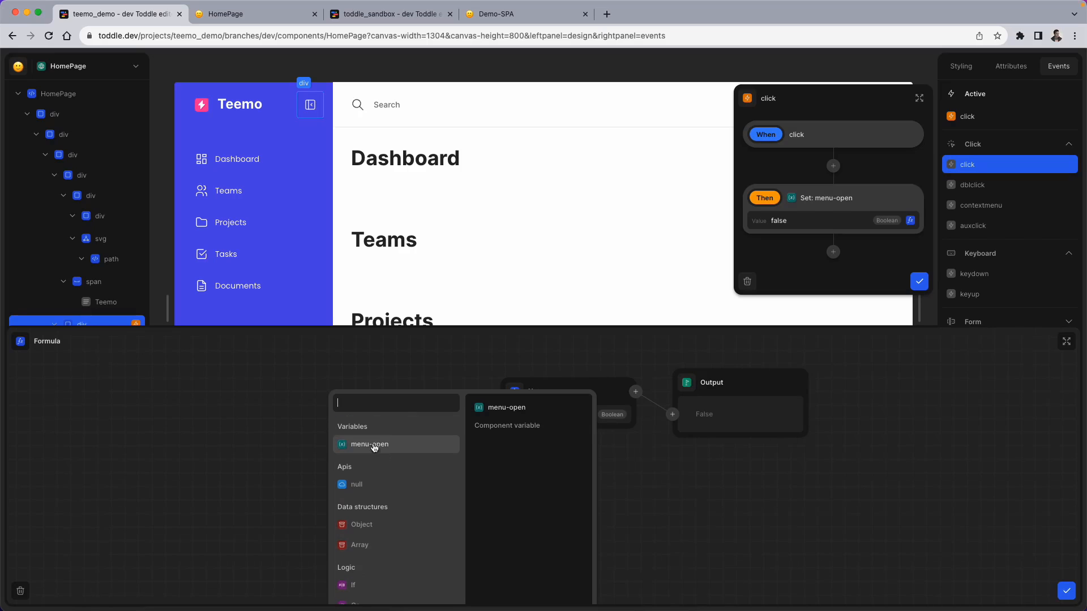
click(370, 447)
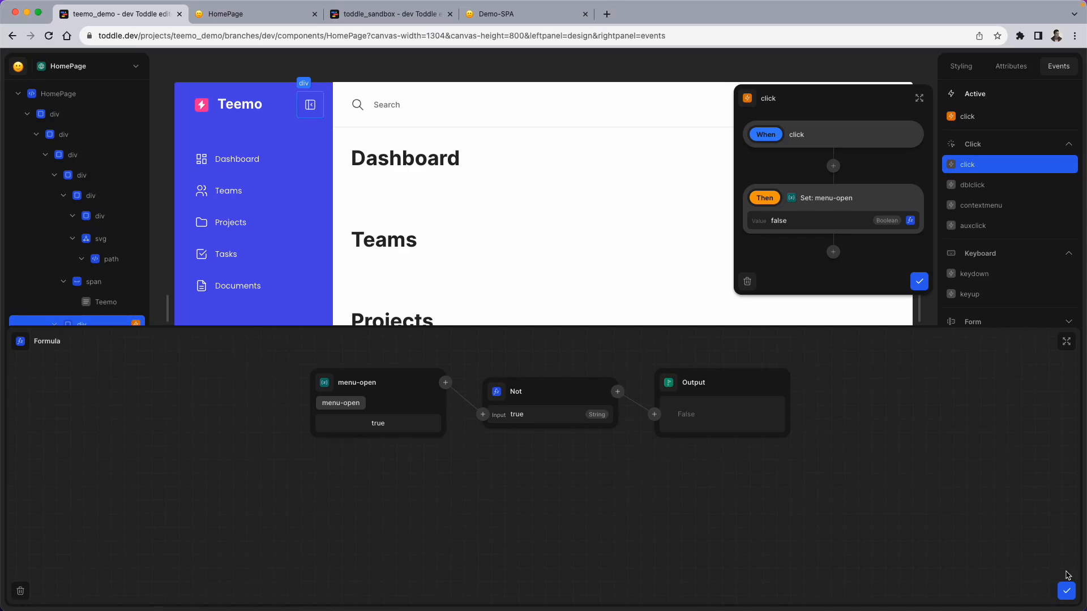
click(1067, 591)
click(919, 282)
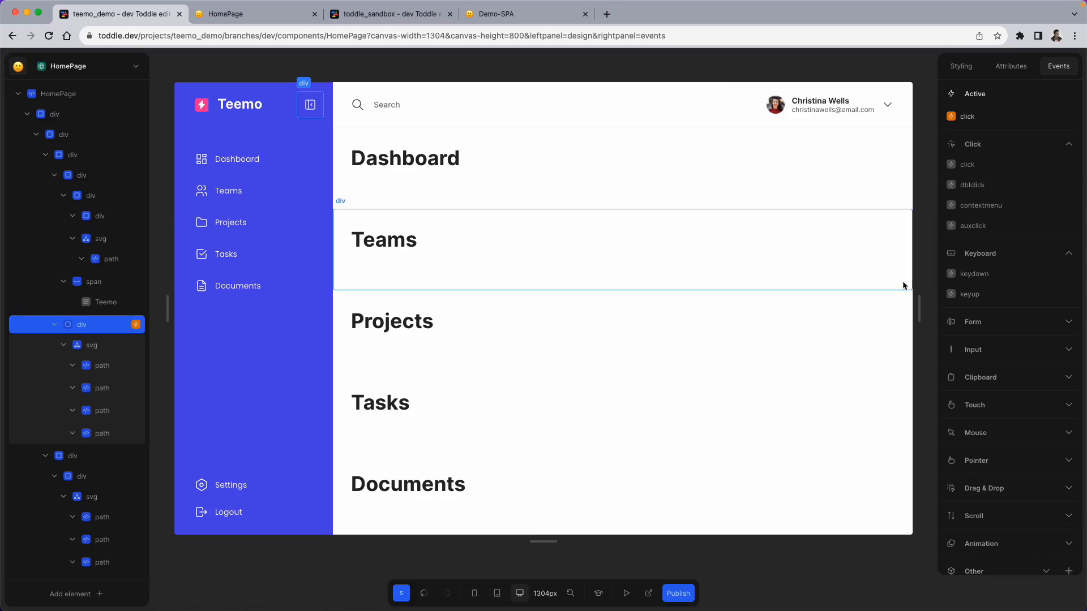
key(Escape)
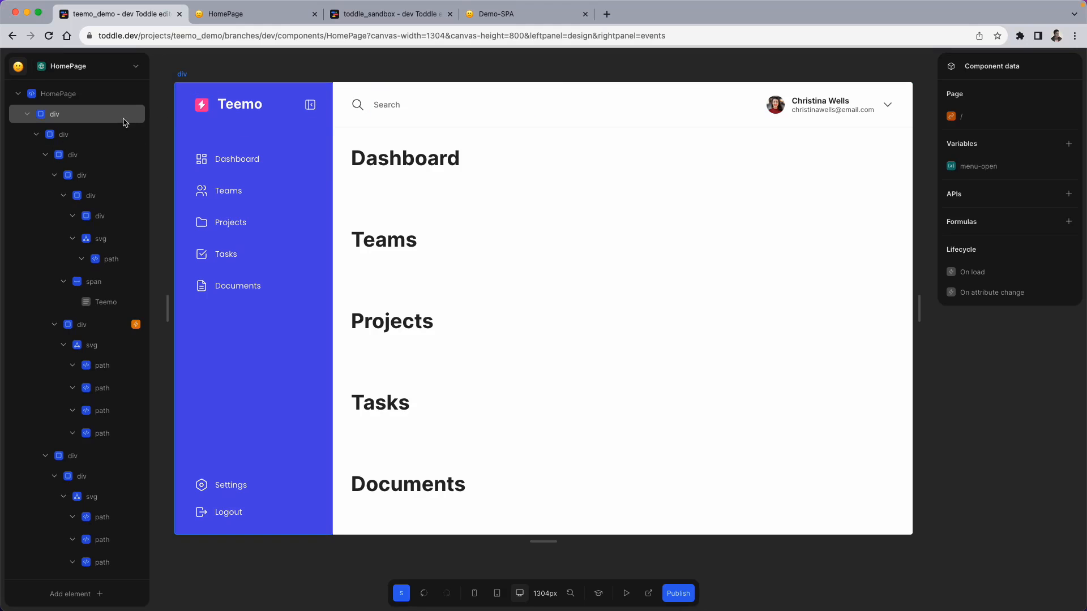
Add a Span element to the page header and move it into the search div, after the input element
click(442, 120)
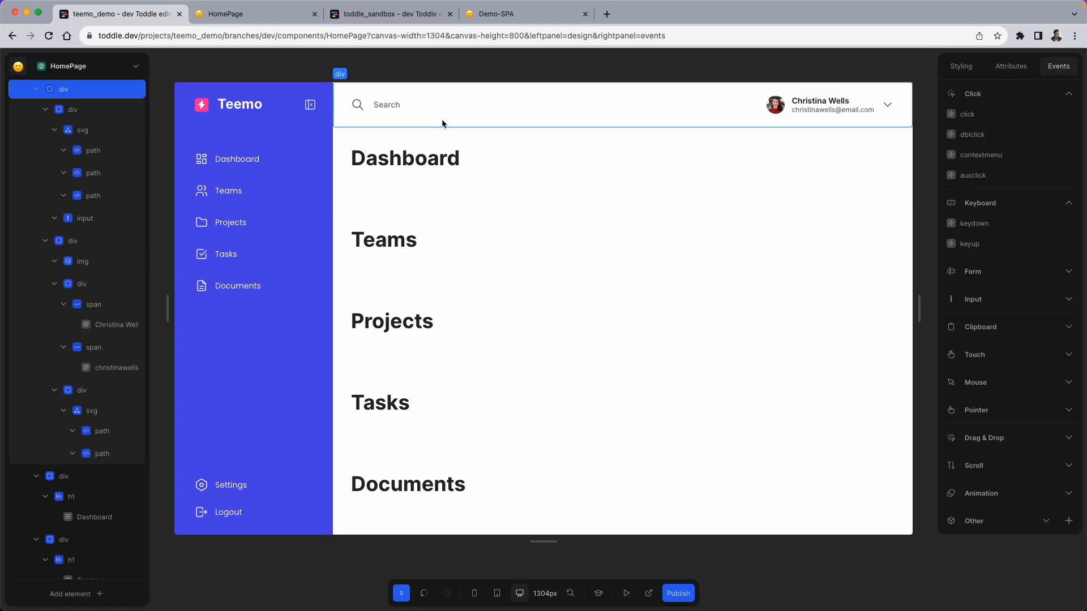
text(a)
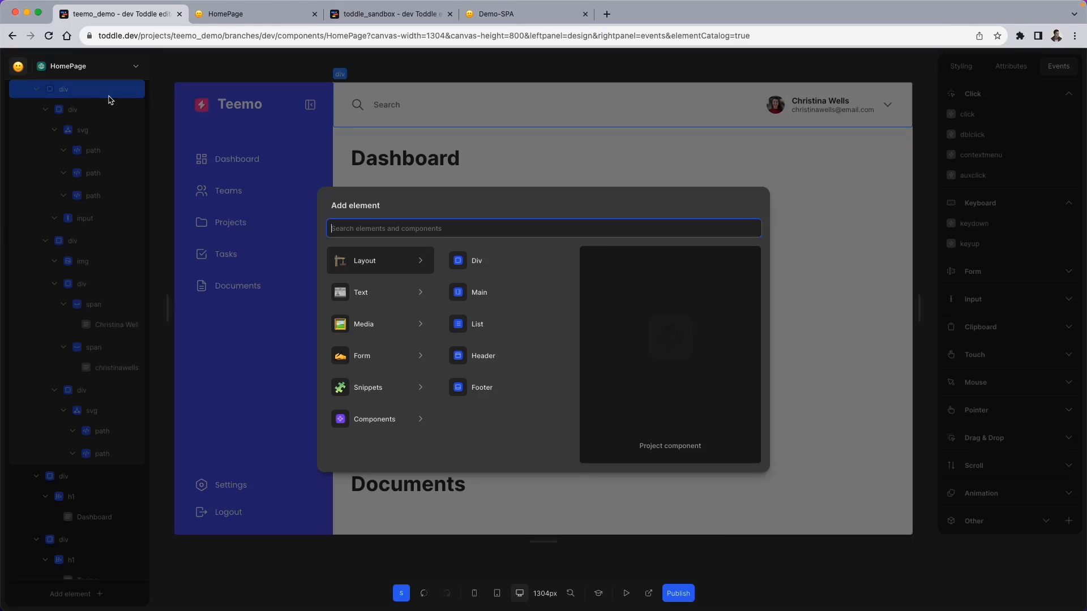
text(spa)
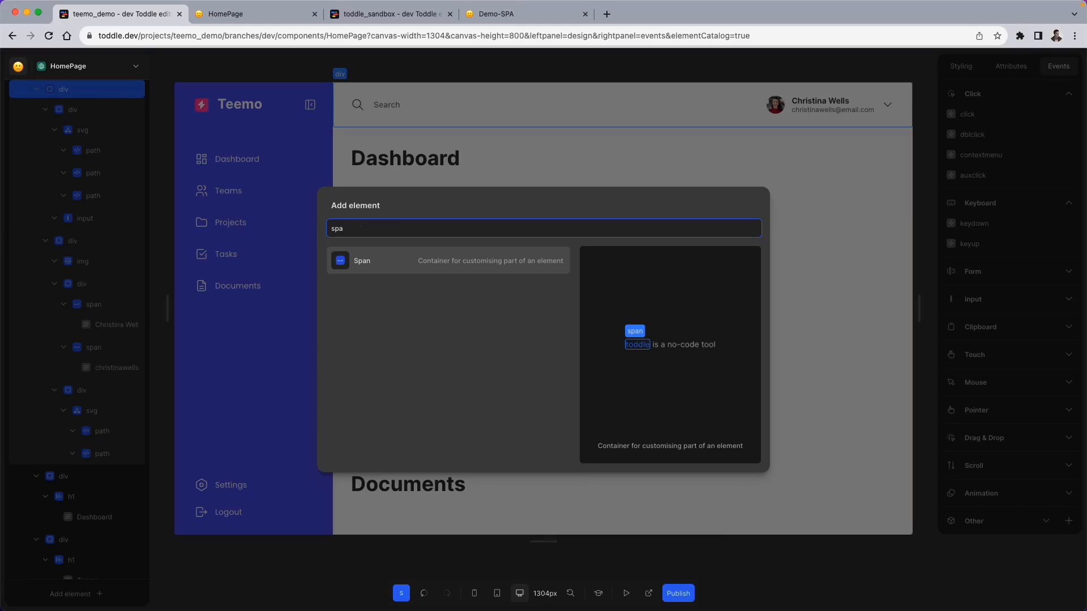
click(352, 259)
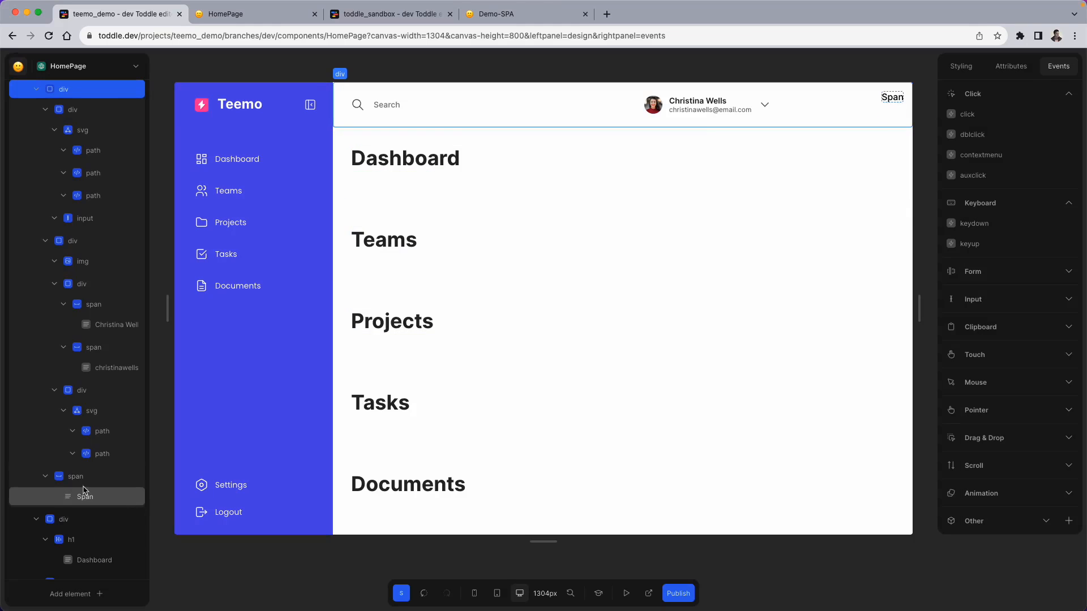
drag(79, 486, 76, 238)
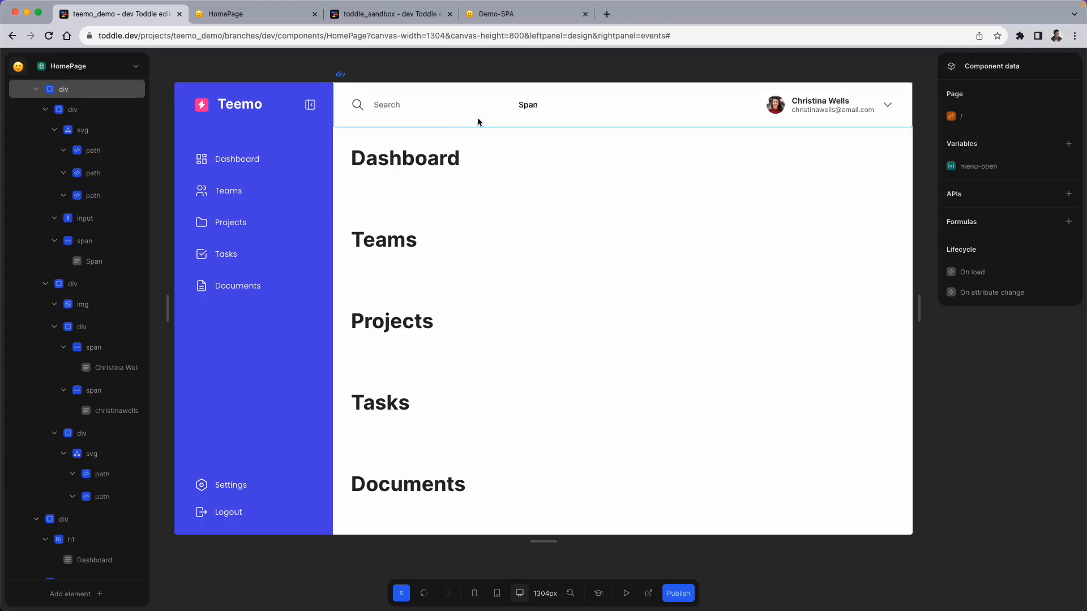
Open the formula editor for the text of the new span in the header's search div
click(87, 266)
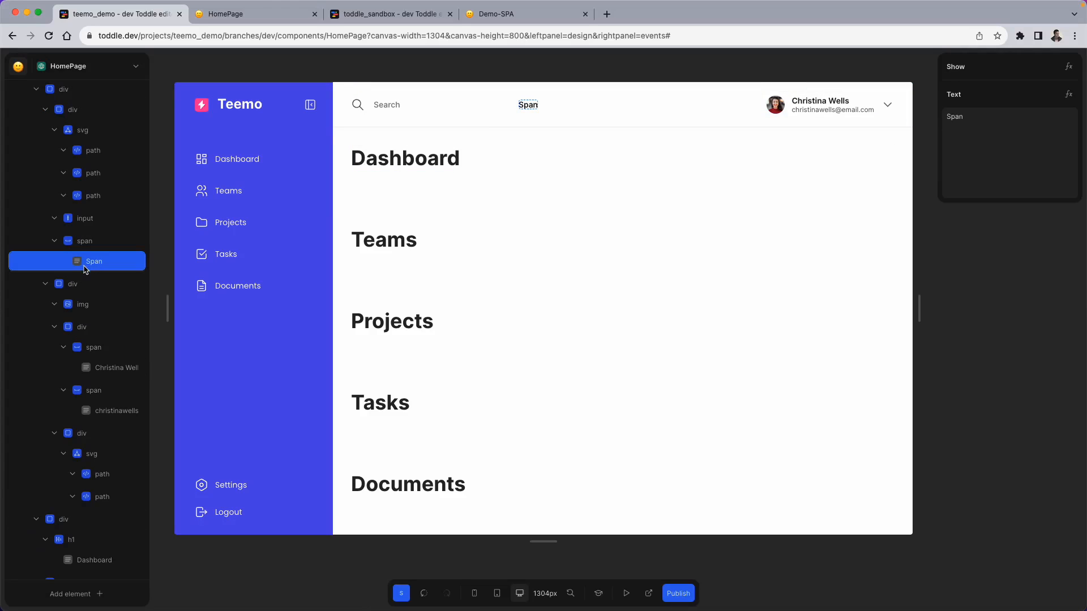
click(976, 120)
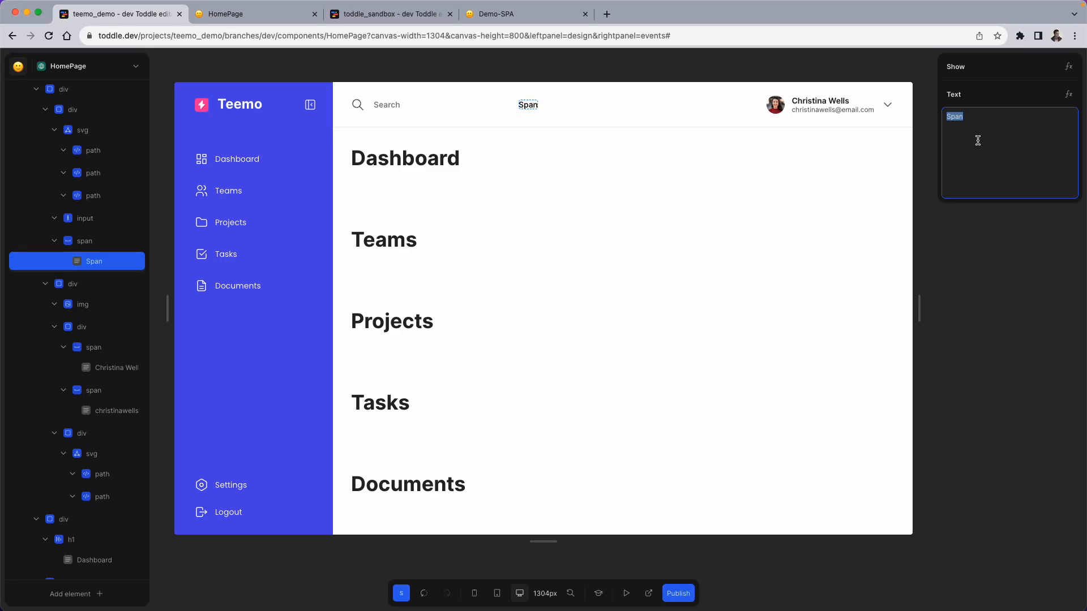
click(1069, 95)
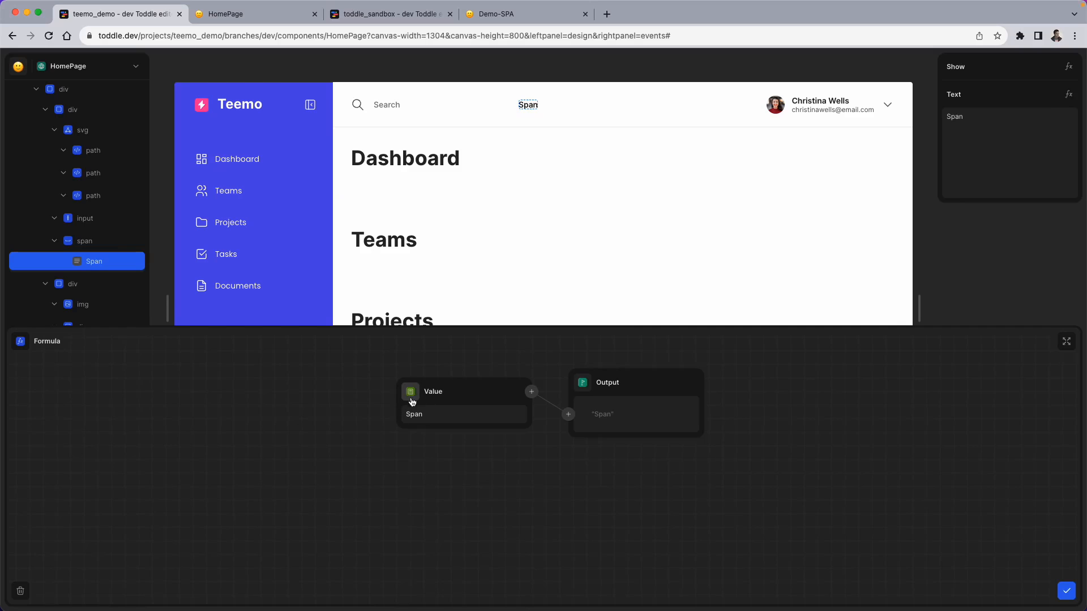
Set the text formula's static value to "Bkue"
click(427, 415)
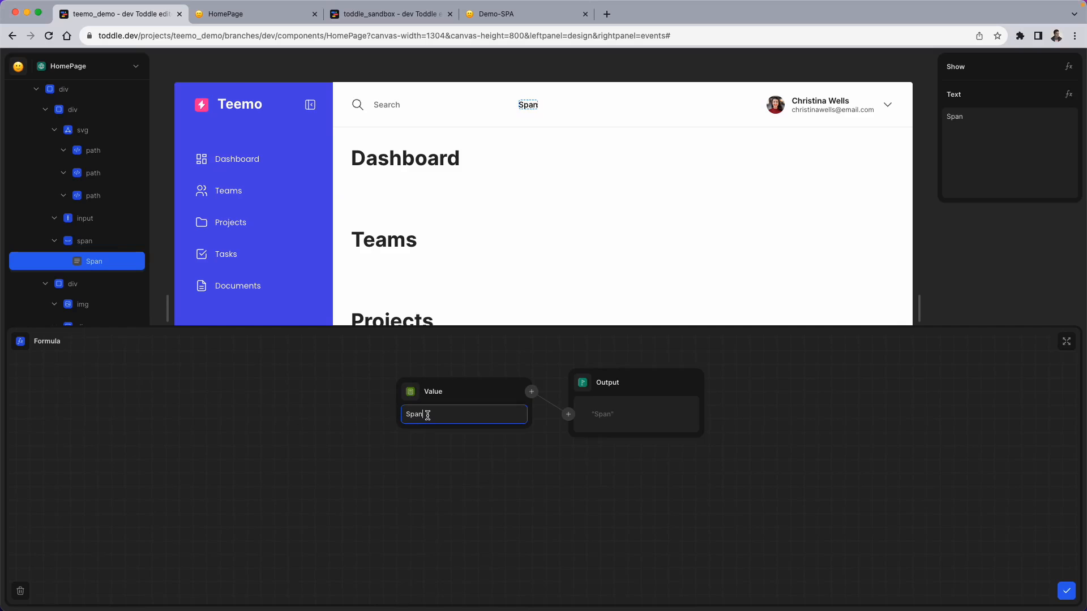
double_click(428, 415)
text(Bkue)
click(456, 394)
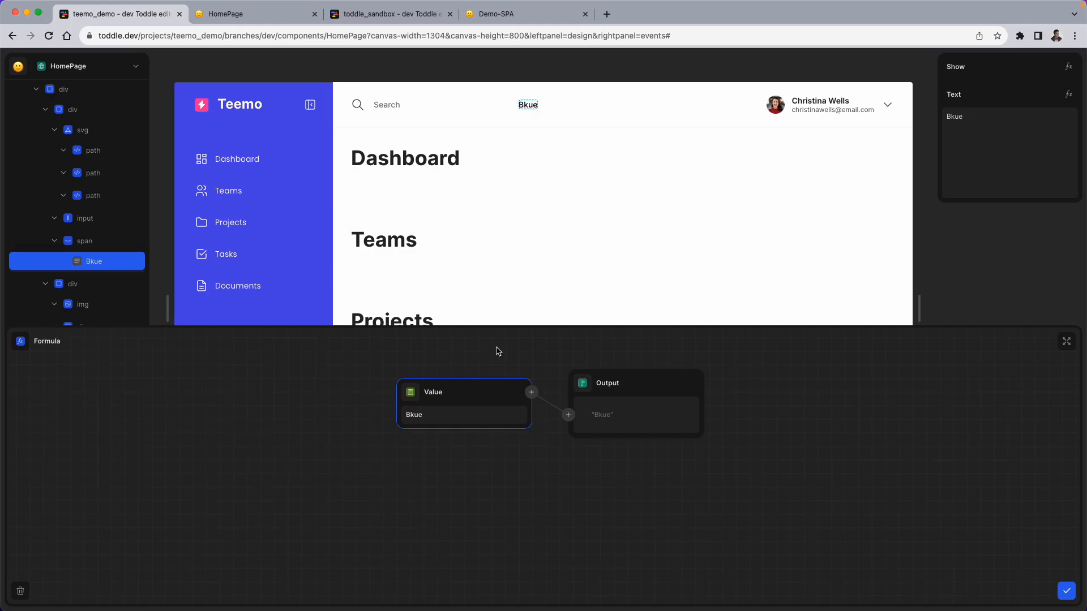
Replace the static value in the span's text formula with the menu-open variable and save the formula
click(412, 398)
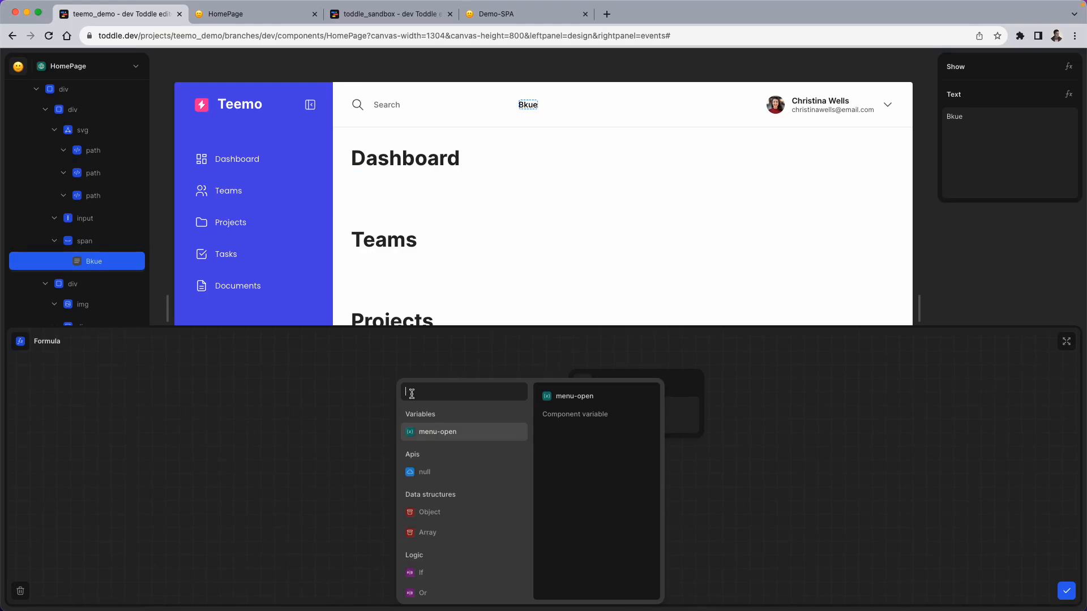
click(429, 435)
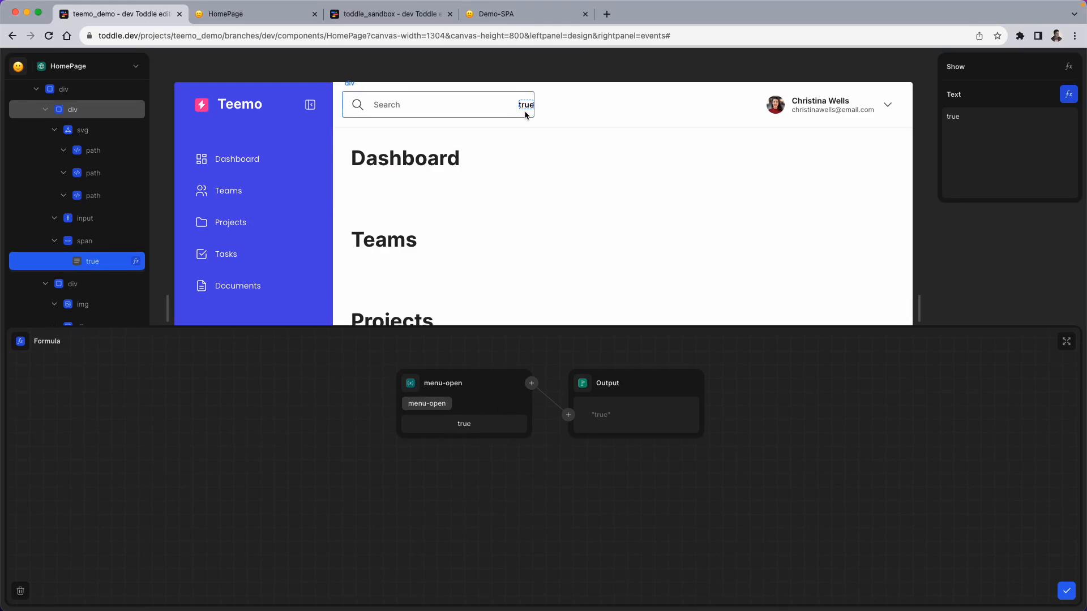
click(1066, 591)
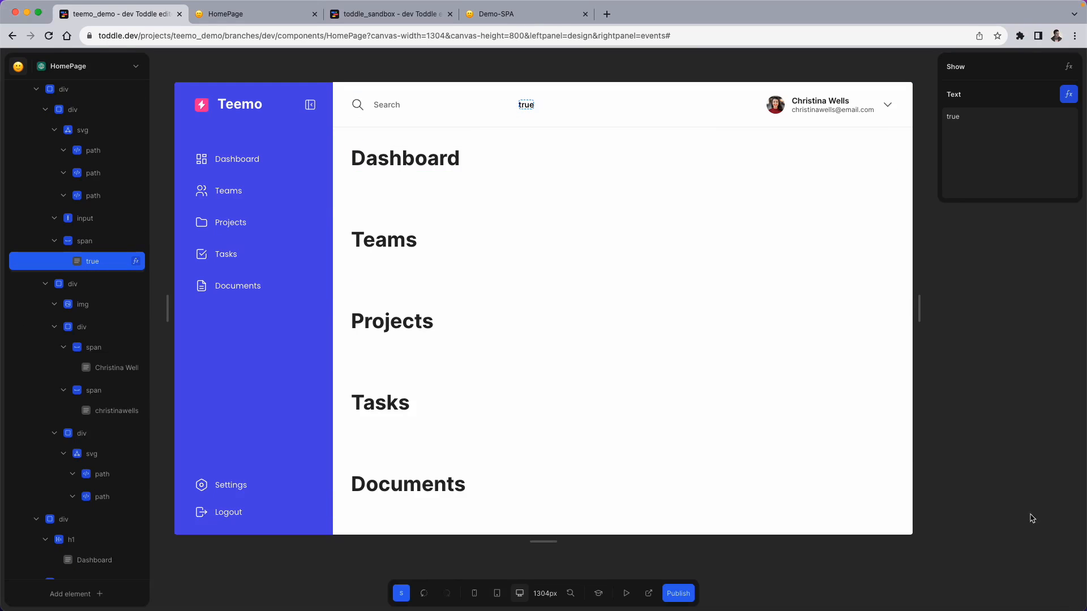
Open the live page in a new browser tab, close the older HomePage tab and return to the editor
click(649, 593)
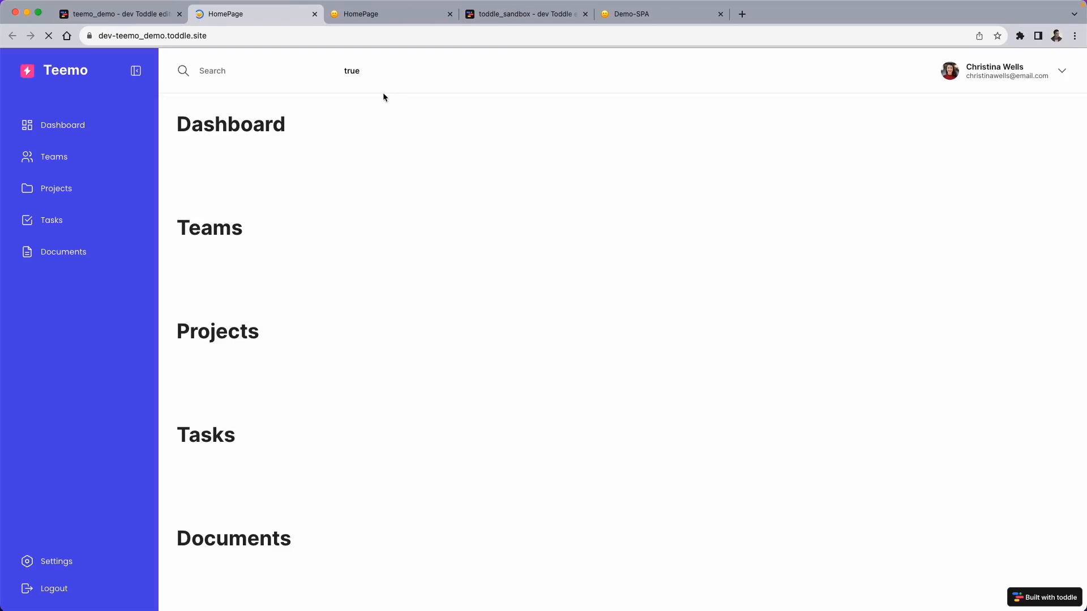
click(450, 14)
click(176, 20)
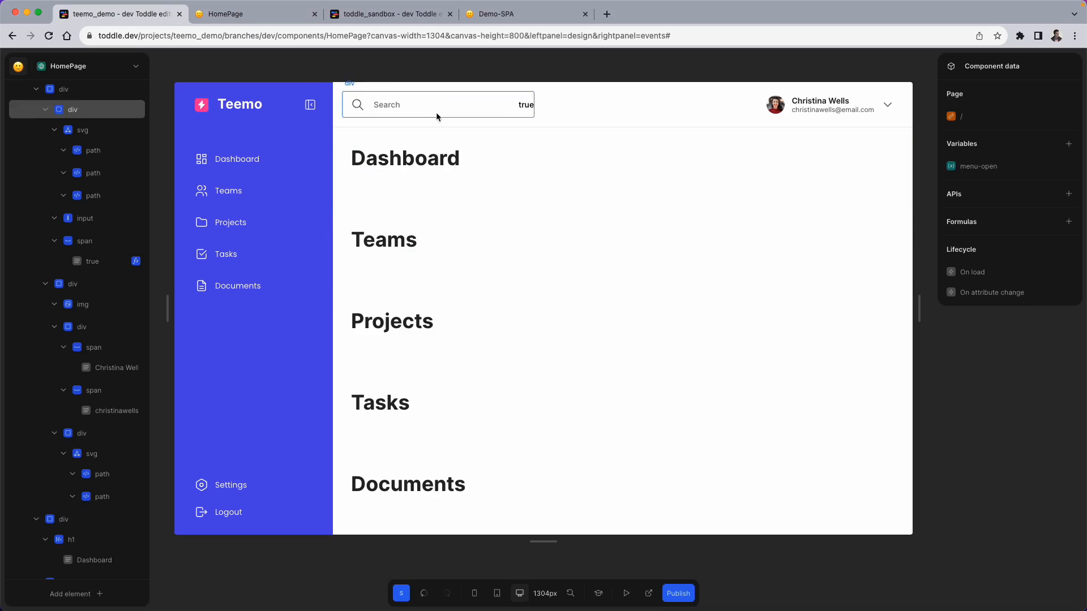
Review the click event of the sidebar's collapse icon and the formula that sets the menu-open variable, and close both without changes
click(319, 120)
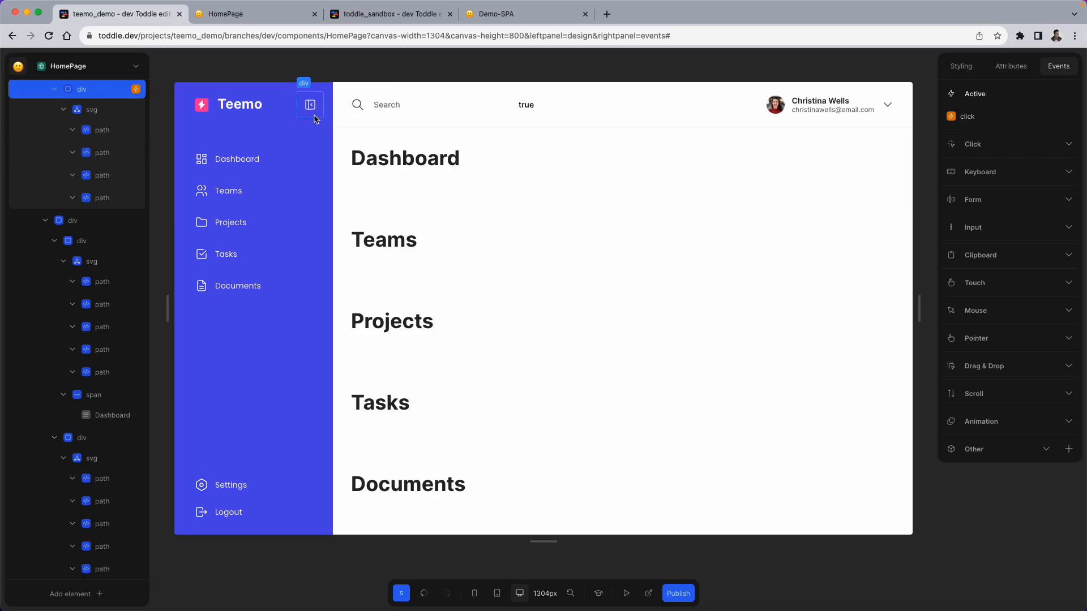
scroll(318, 116, up, 1)
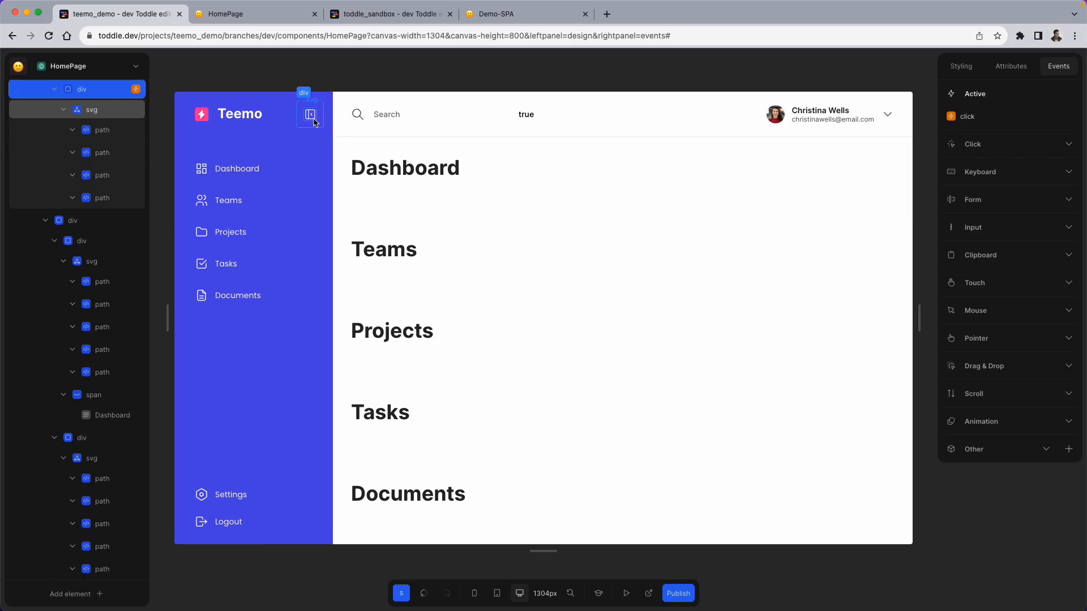
click(954, 121)
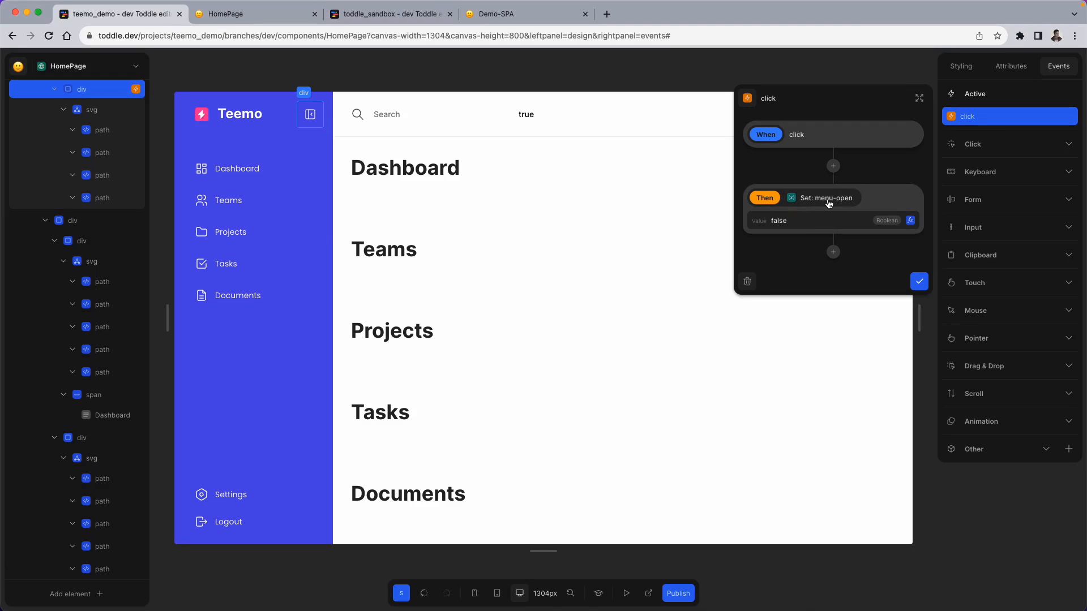
click(911, 222)
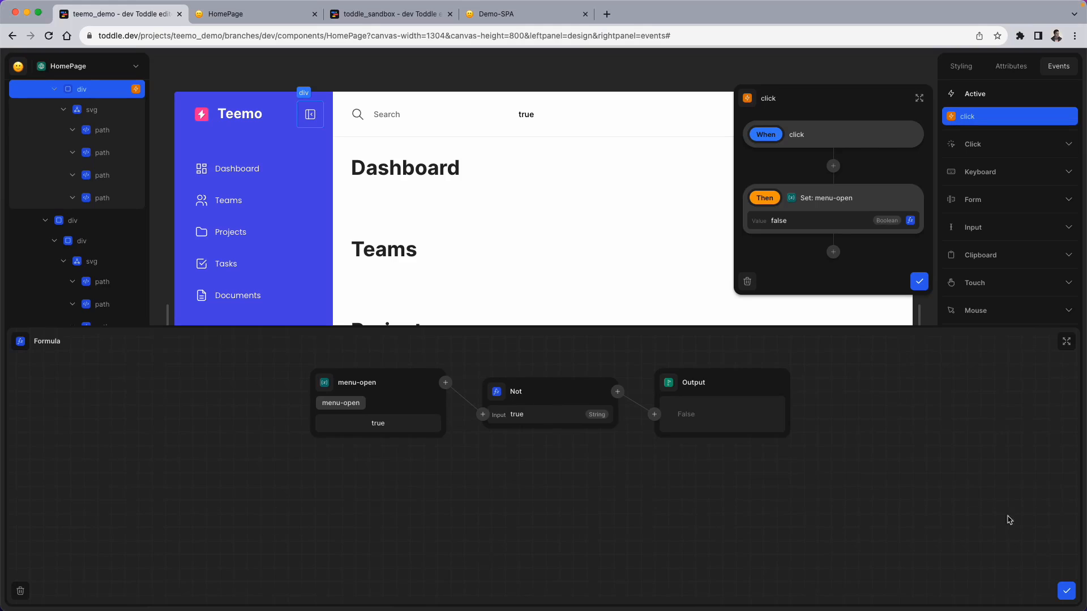
click(1066, 591)
click(920, 281)
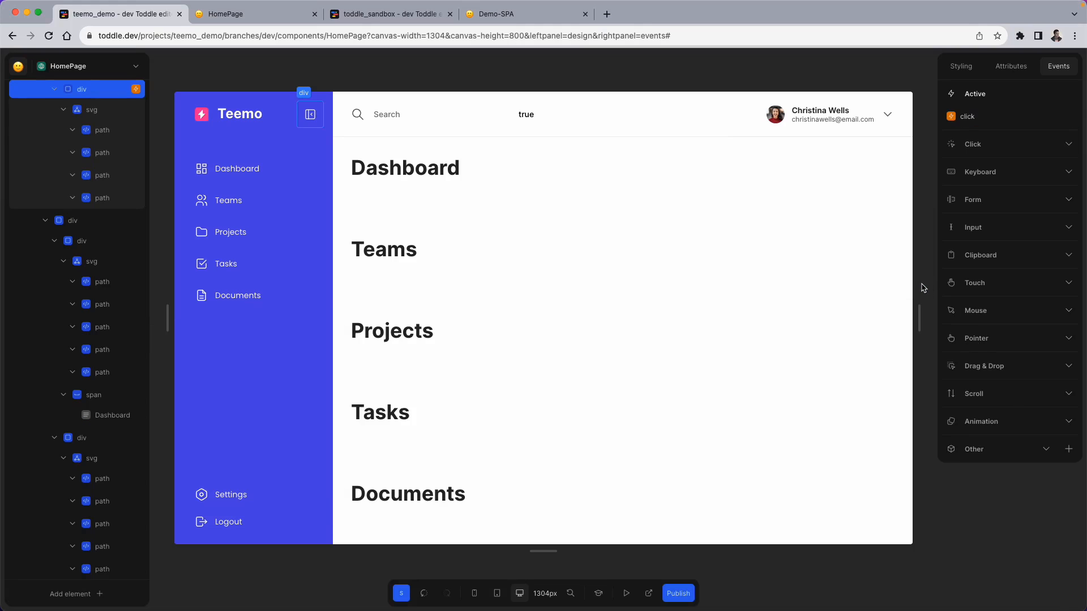
Switch to the live HomePage and test the sidebar's collapse icon by toggling the menu-open value twice
click(255, 14)
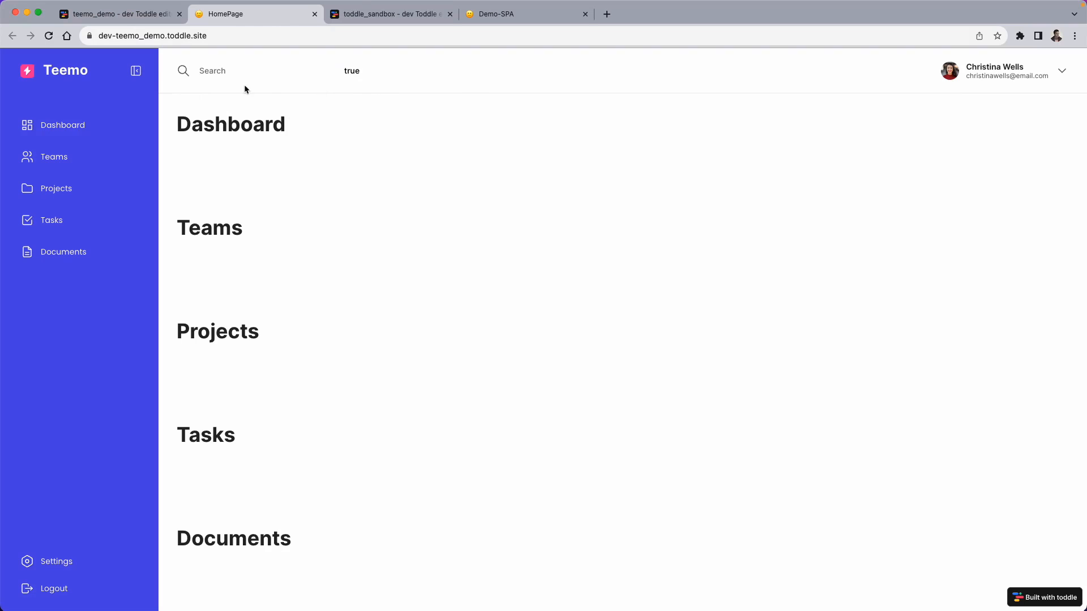
click(141, 83)
click(145, 84)
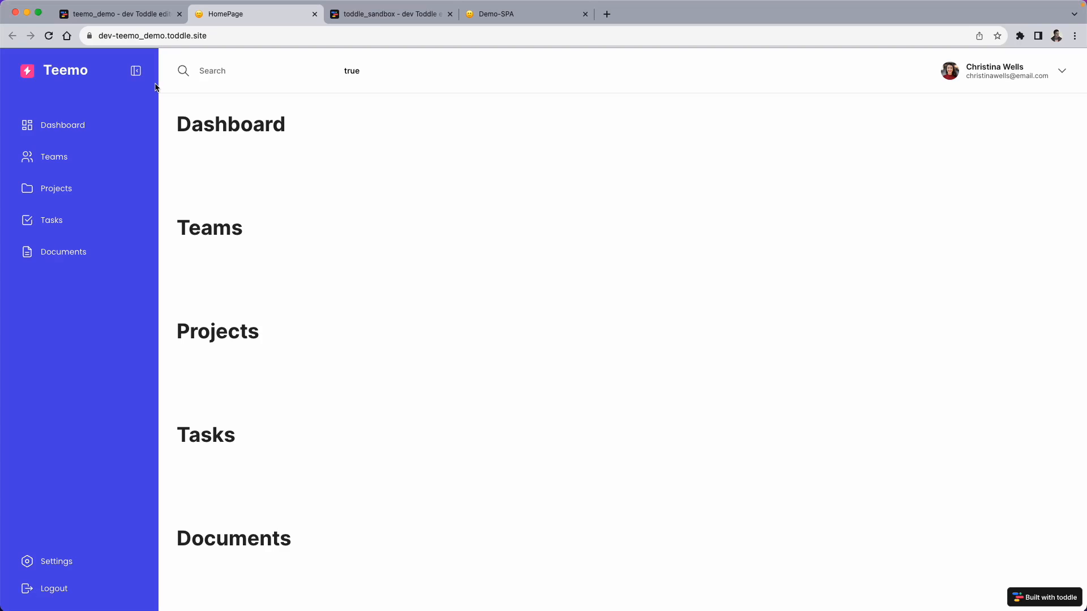